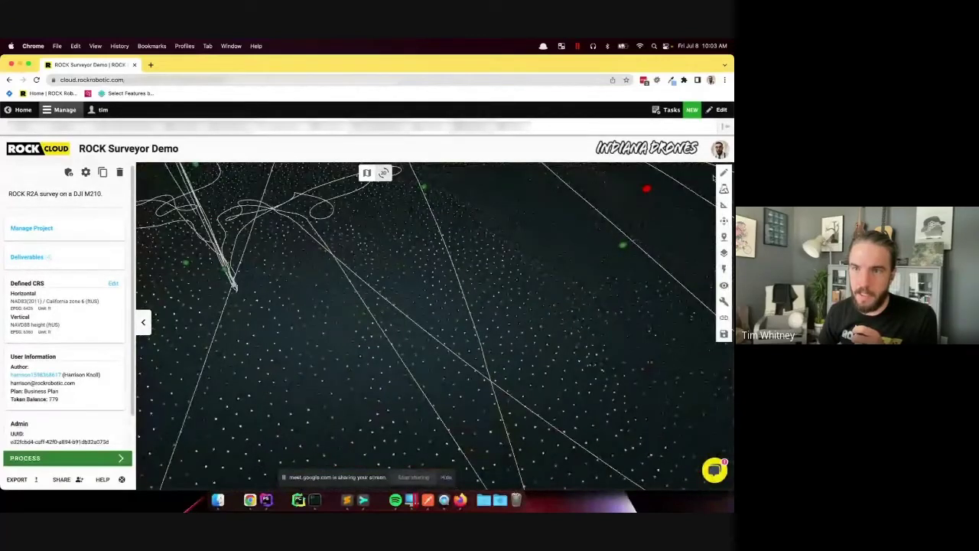
Step: Outline a four-corner Area #1 on the LiDAR point cloud, then show the 2D map
left_click(723, 204)
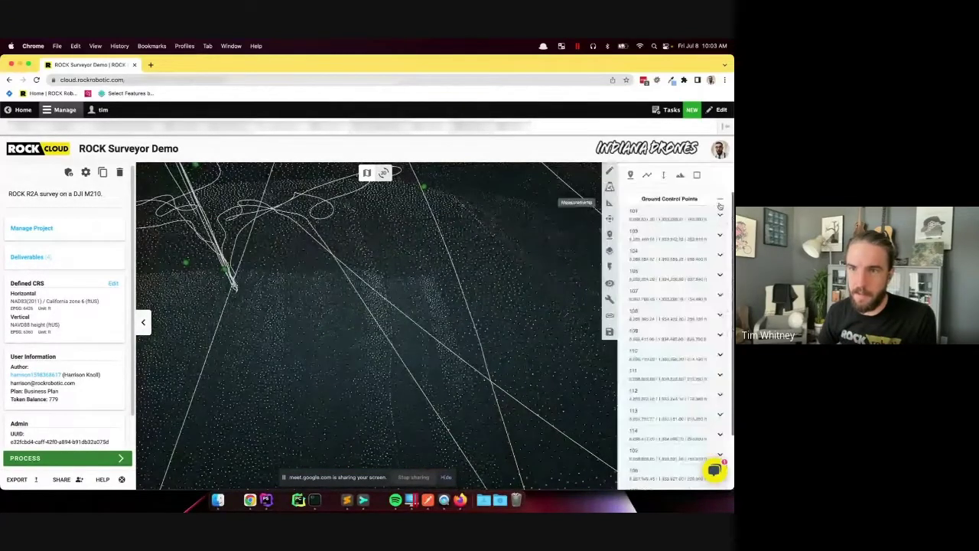
left_click(697, 175)
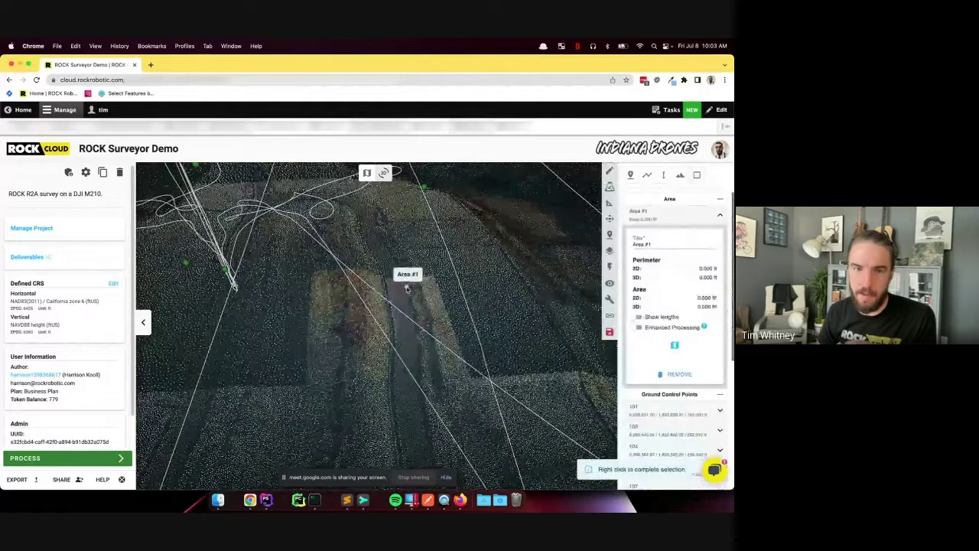
left_click(413, 284)
left_click(516, 273)
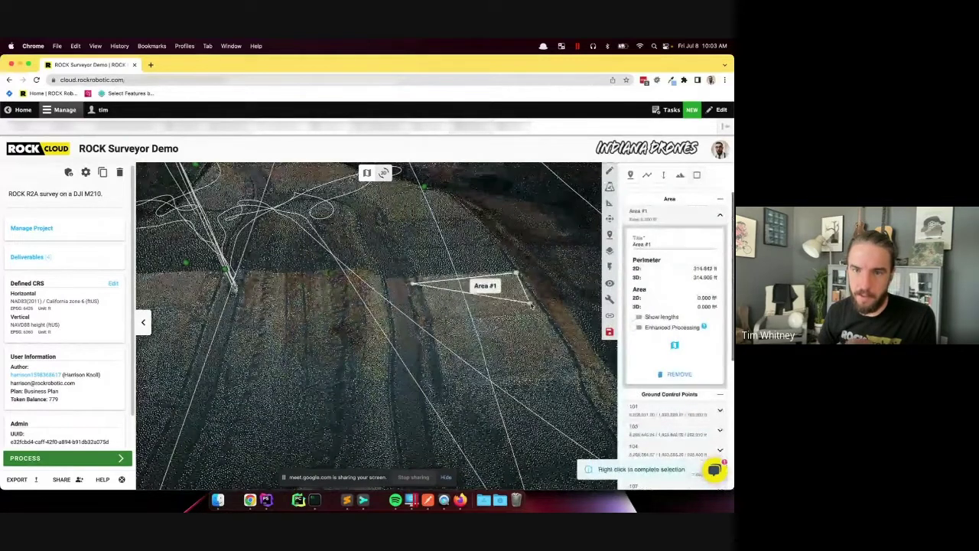
left_click(544, 310)
right_click(432, 322)
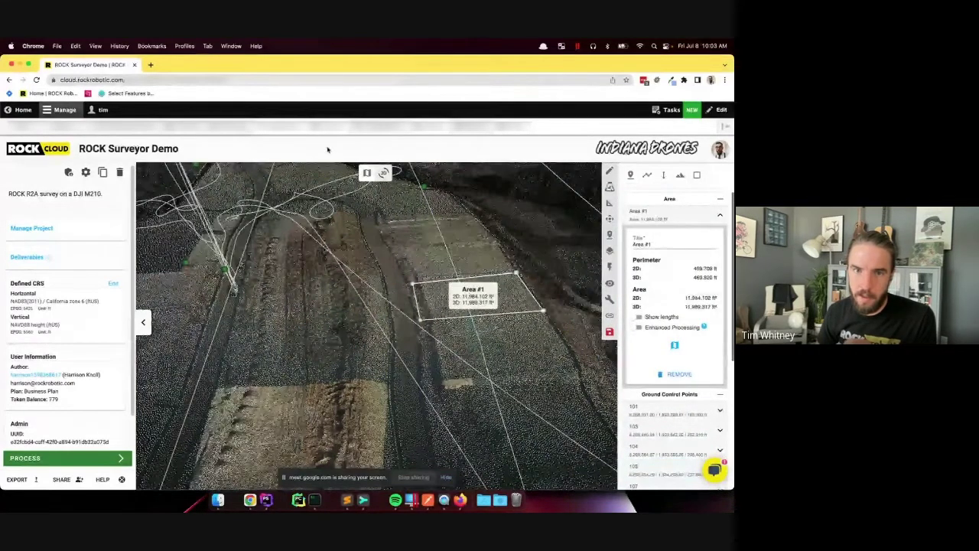
left_click(367, 173)
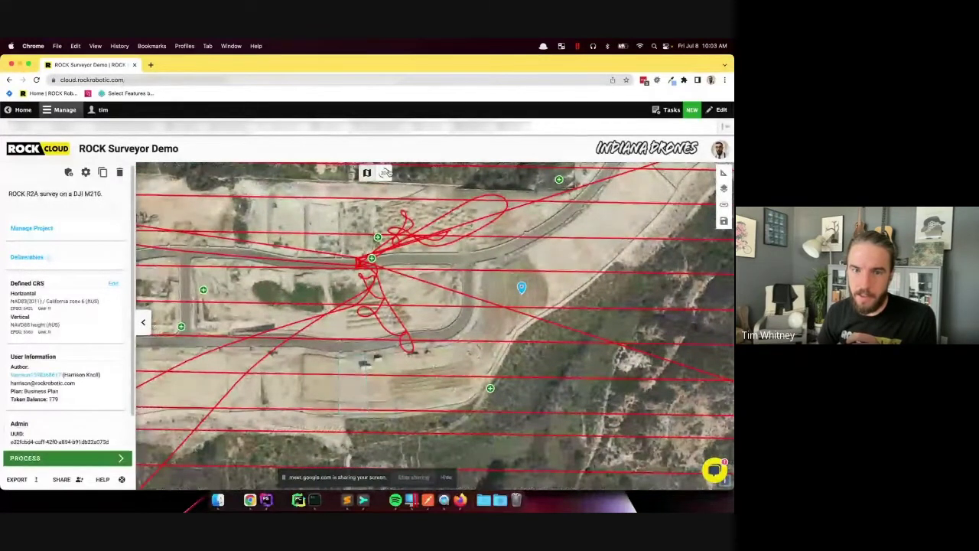
Step: Zoom in and display Area #1 on the map with 469.709 ft perimeter and 11,984.102 ft² area
mouse_move(363, 389)
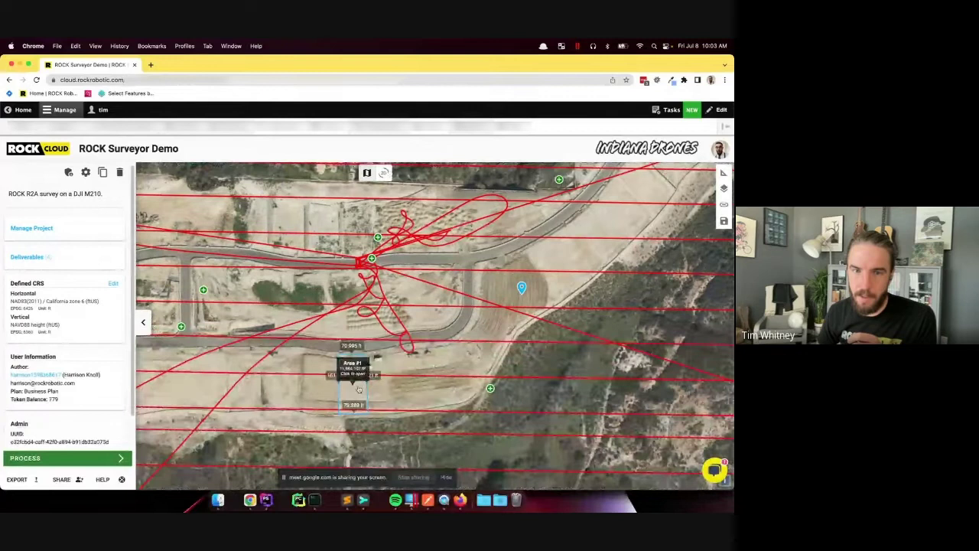
scroll(359, 392, "up", 3)
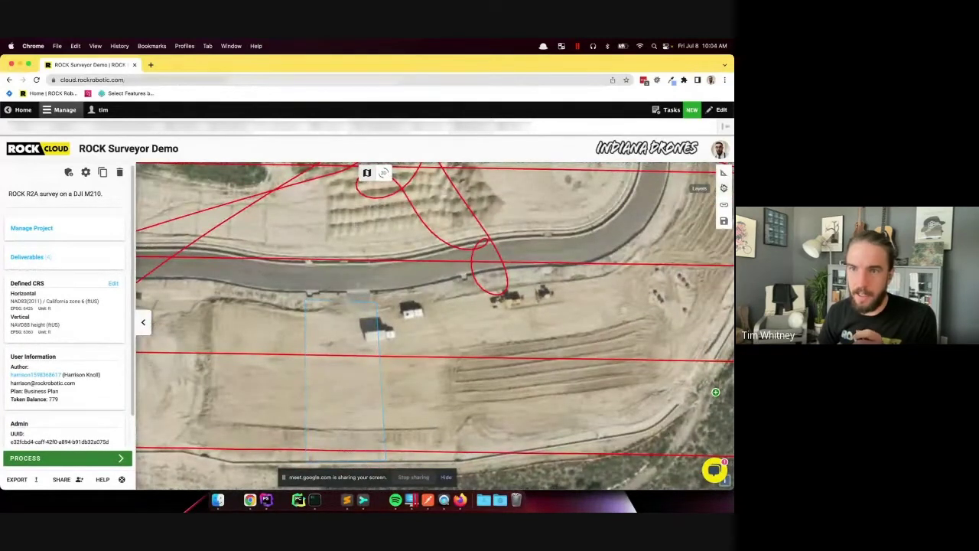
left_click(723, 187)
left_click(612, 172)
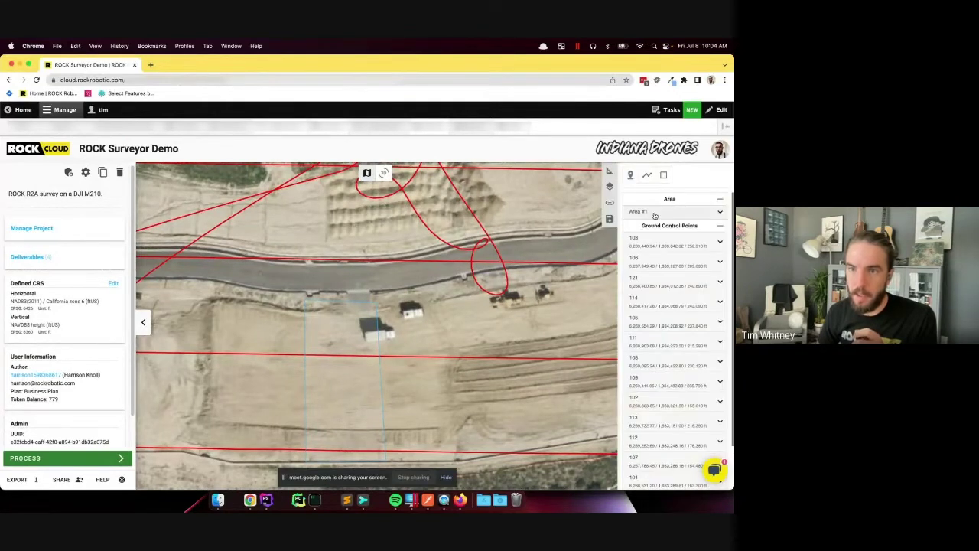
left_click(650, 212)
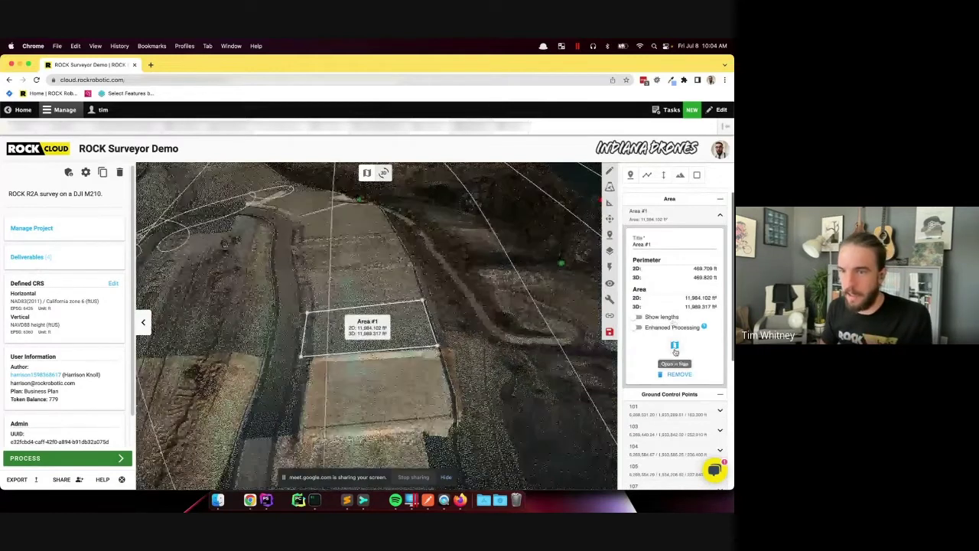
left_click(674, 346)
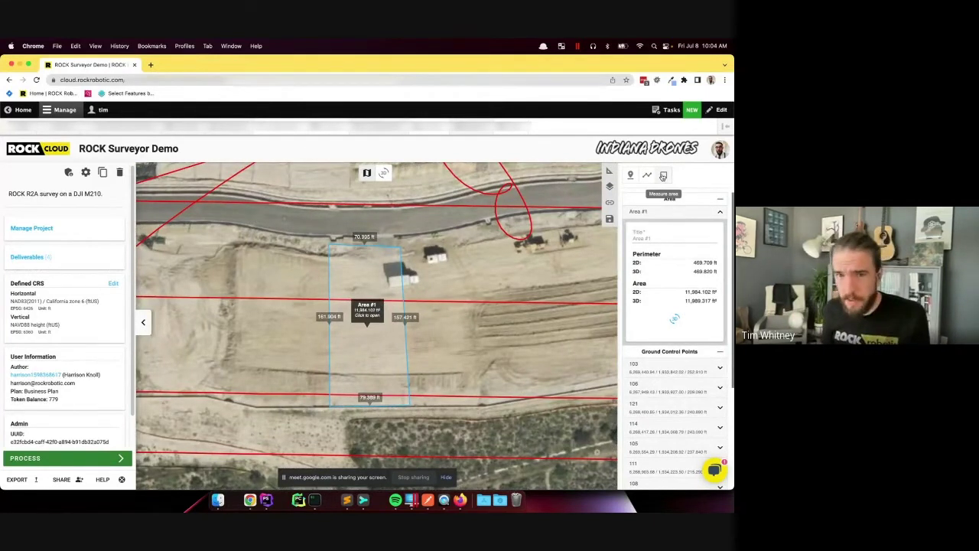
Step: Draw a five-corner area polygon on the satellite map, left of the first area
left_click(663, 175)
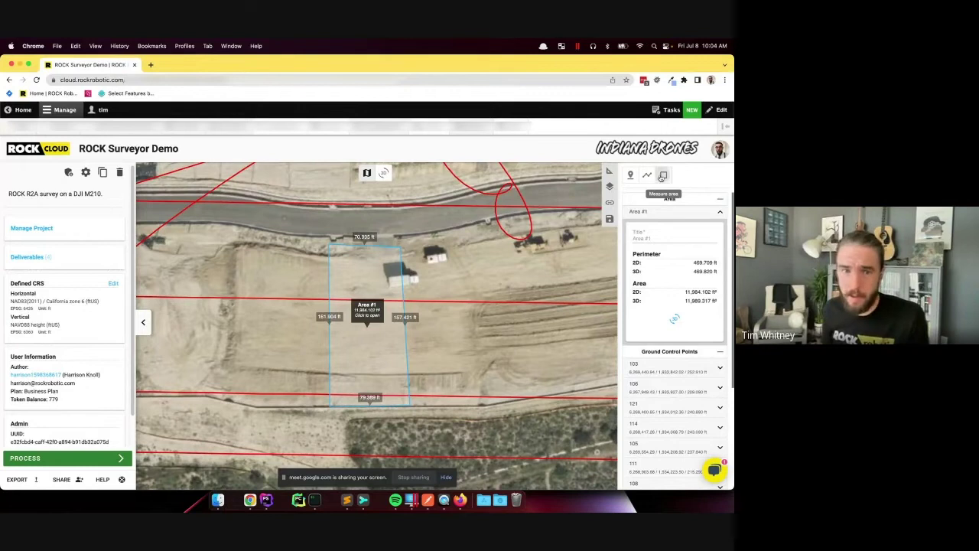
left_click(240, 247)
left_click(320, 257)
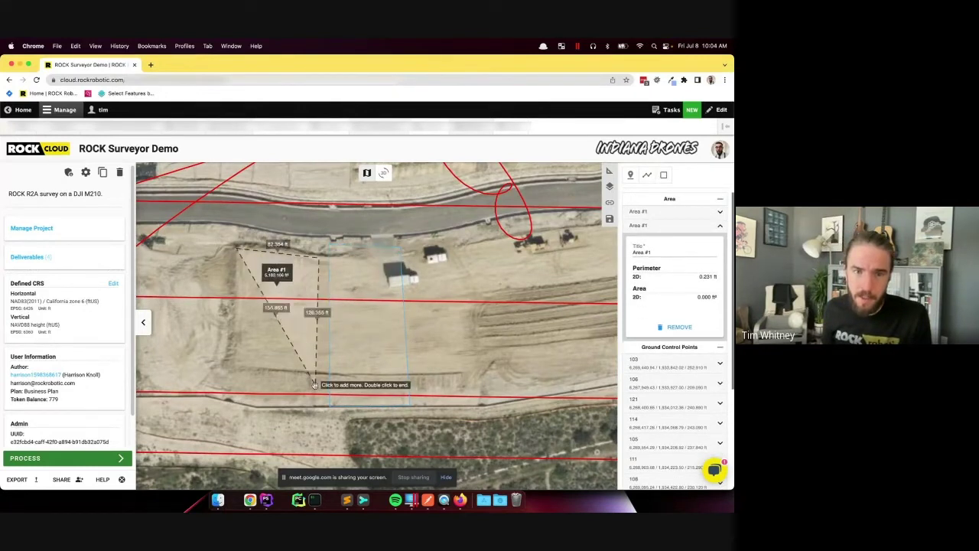
left_click(322, 406)
left_click(219, 393)
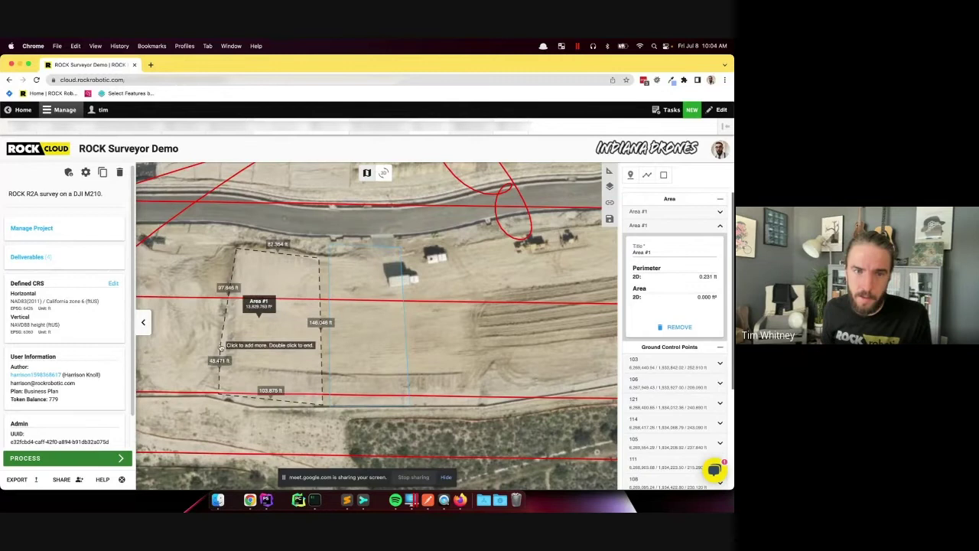
double_click(222, 331)
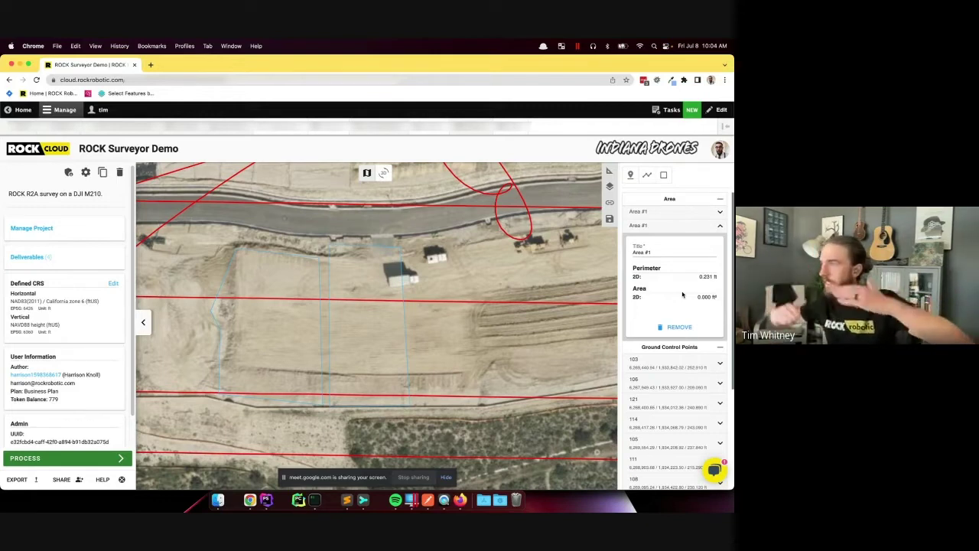
Step: Drag the new area's top-left and top-right corners, enlarging it to 15,800.145 ft²
left_click(388, 174)
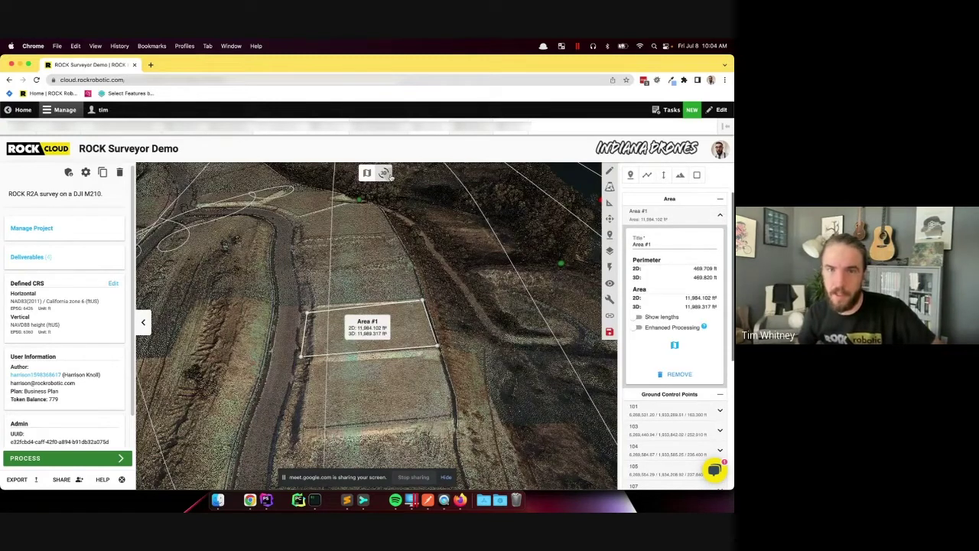
left_click(389, 174)
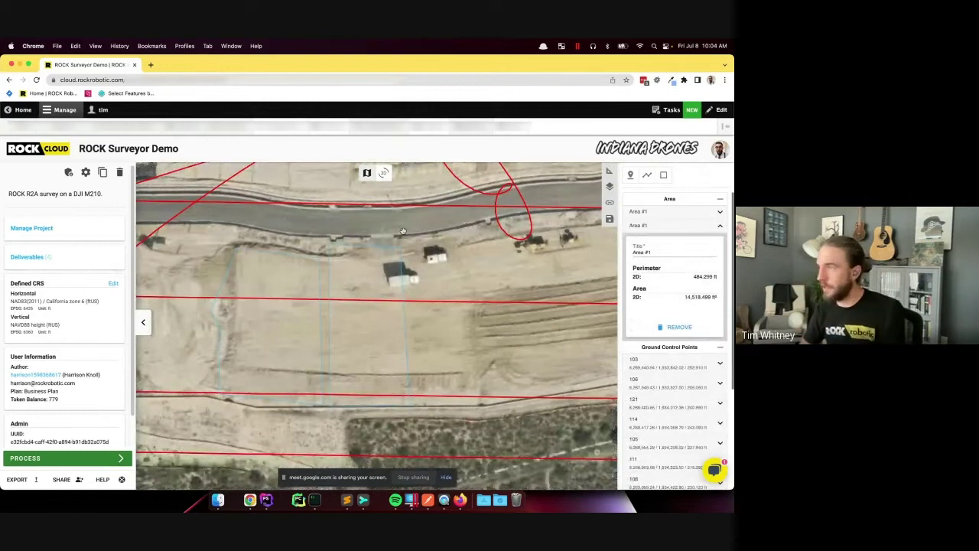
mouse_move(272, 265)
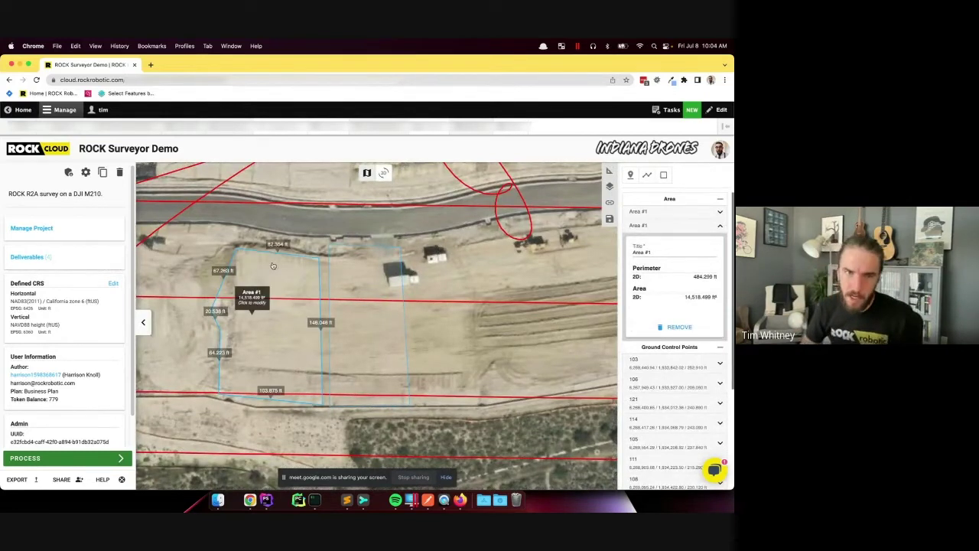
left_click(273, 265)
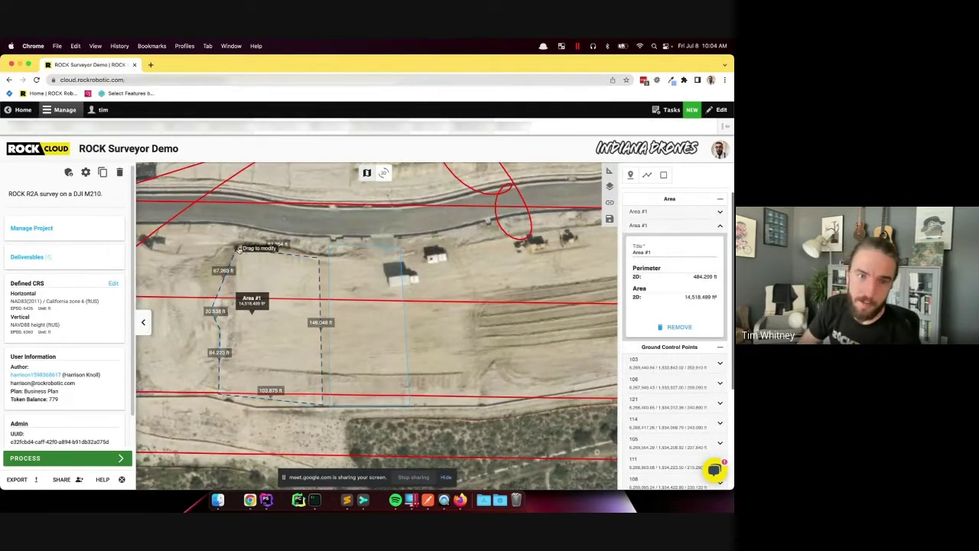
left_click_drag(238, 250, 226, 230)
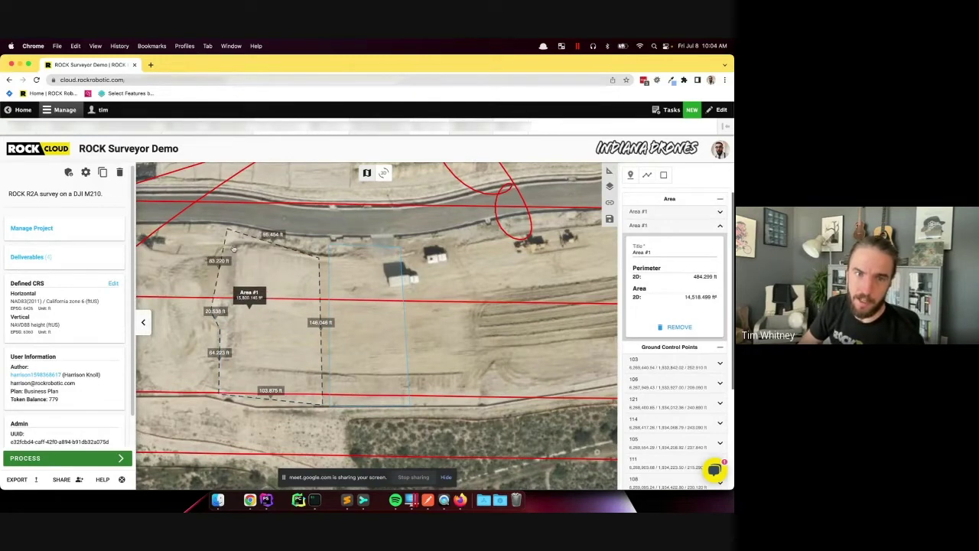
left_click(248, 213)
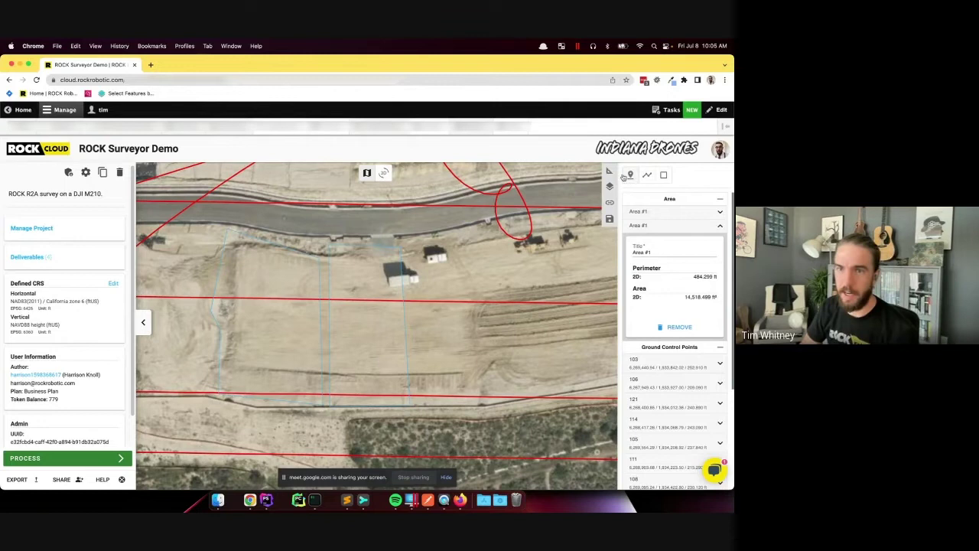
left_click(268, 283)
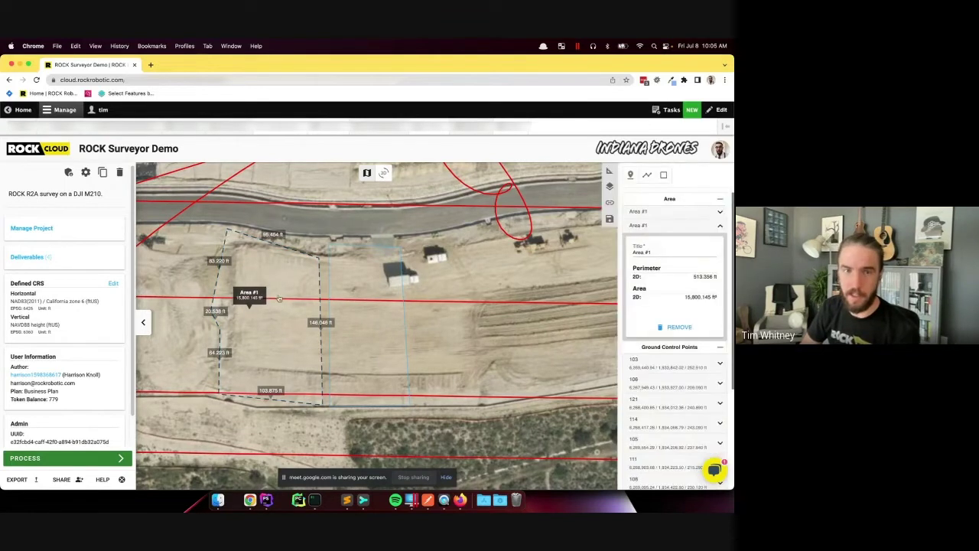
left_click_drag(319, 258, 279, 272)
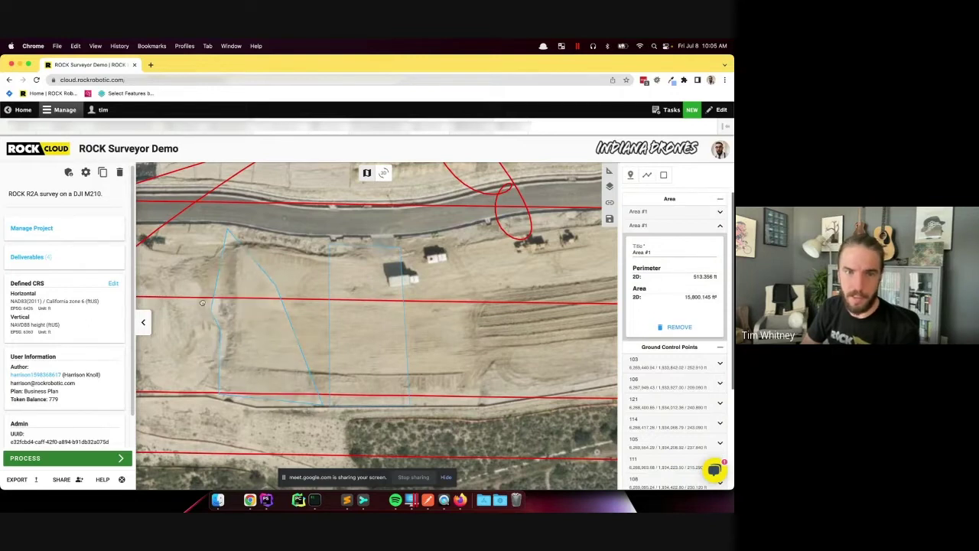
Step: Append 234 to the area's title so it reads Area #1234
left_click(676, 226)
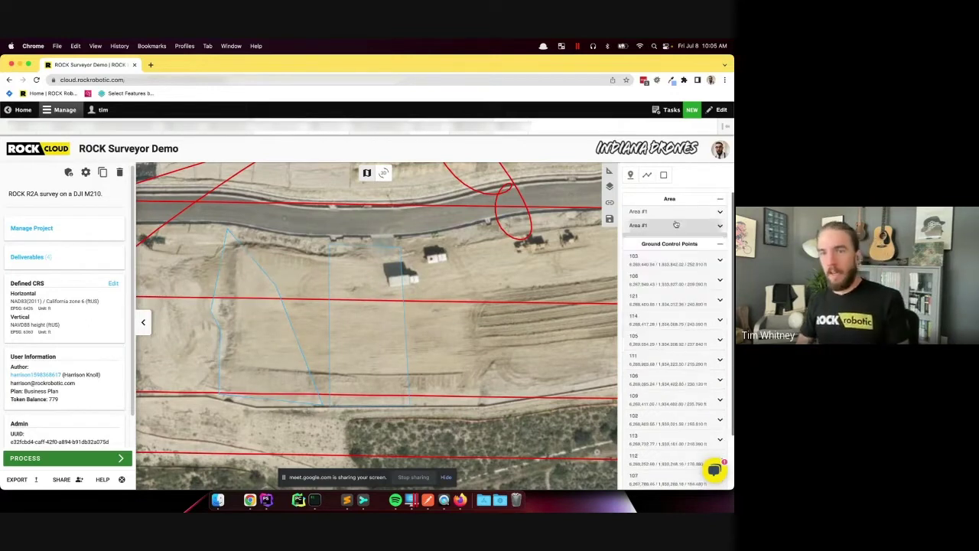
left_click(675, 226)
left_click(669, 250)
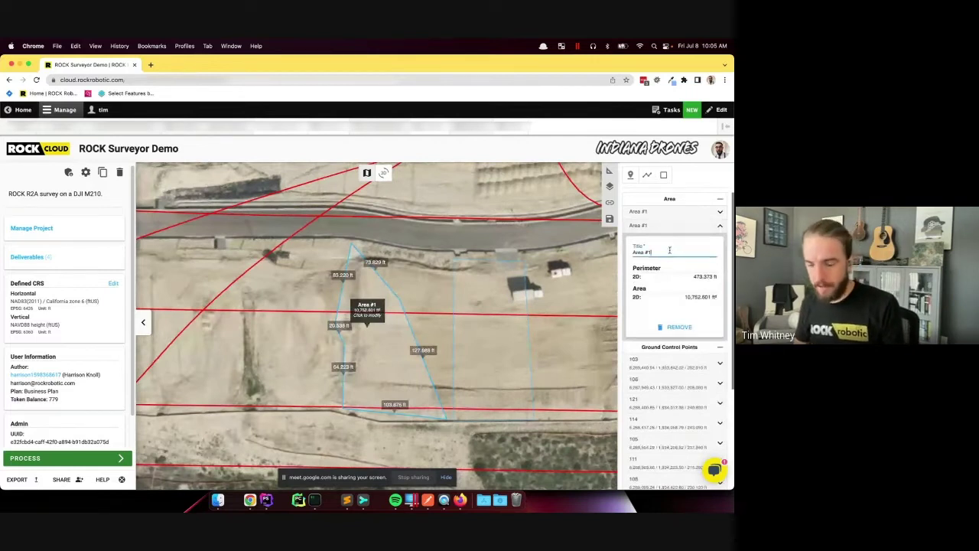
type("234")
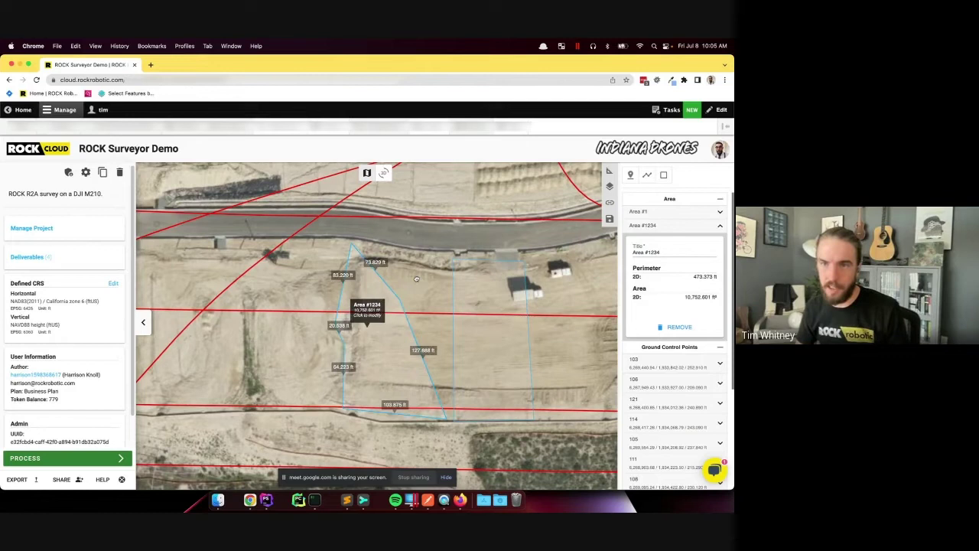
Step: Draw a four-vertex Distance #1 line along the road
left_click(628, 179)
left_click(434, 229)
left_click(536, 229)
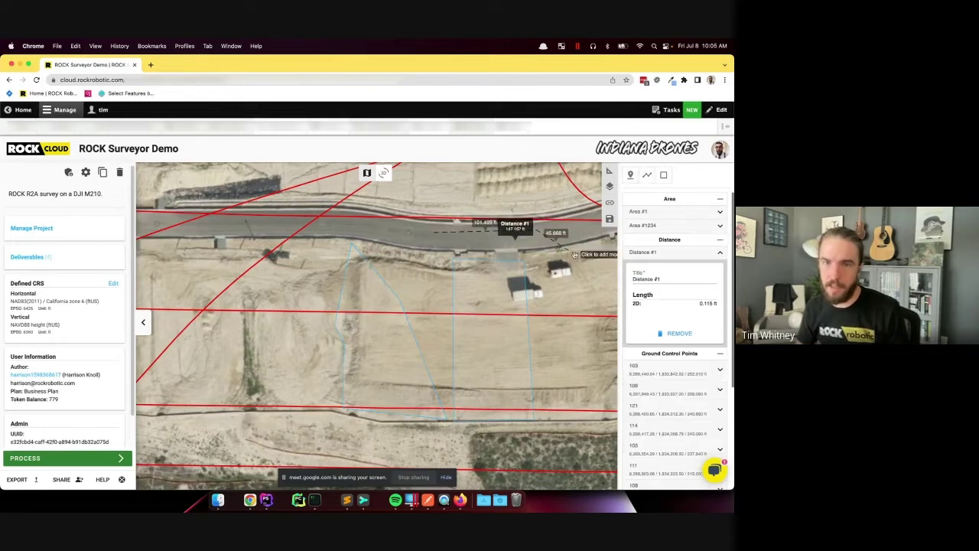
left_click(575, 268)
double_click(594, 346)
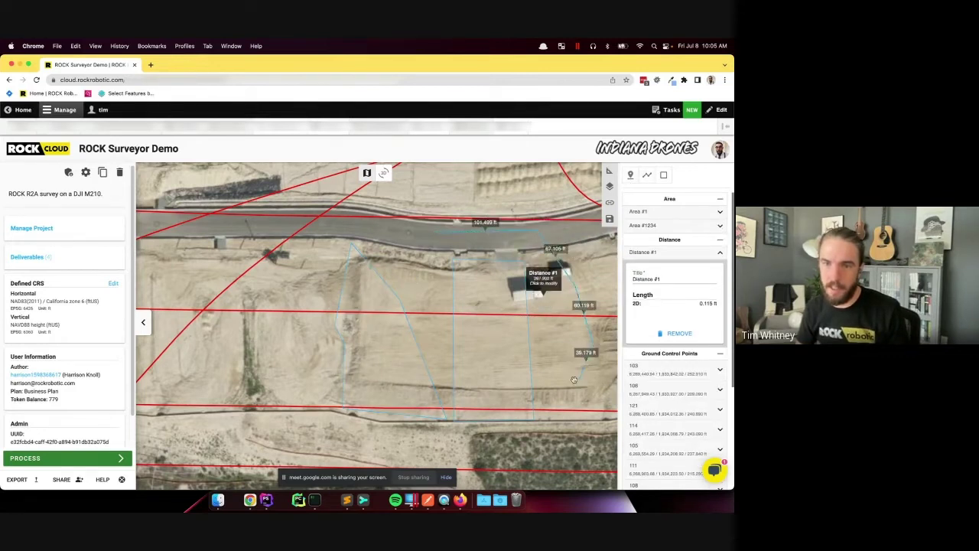
Step: Place Point #1, Point #2 and Point #3 markers near the road, then pan north
left_click(632, 178)
left_click(511, 202)
left_click(632, 178)
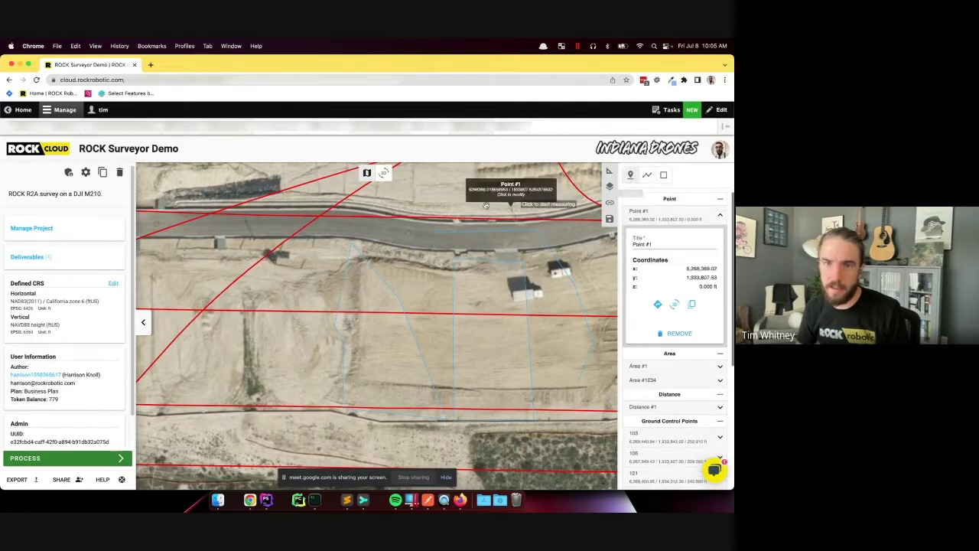
left_click(566, 202)
left_click(631, 175)
left_click(467, 186)
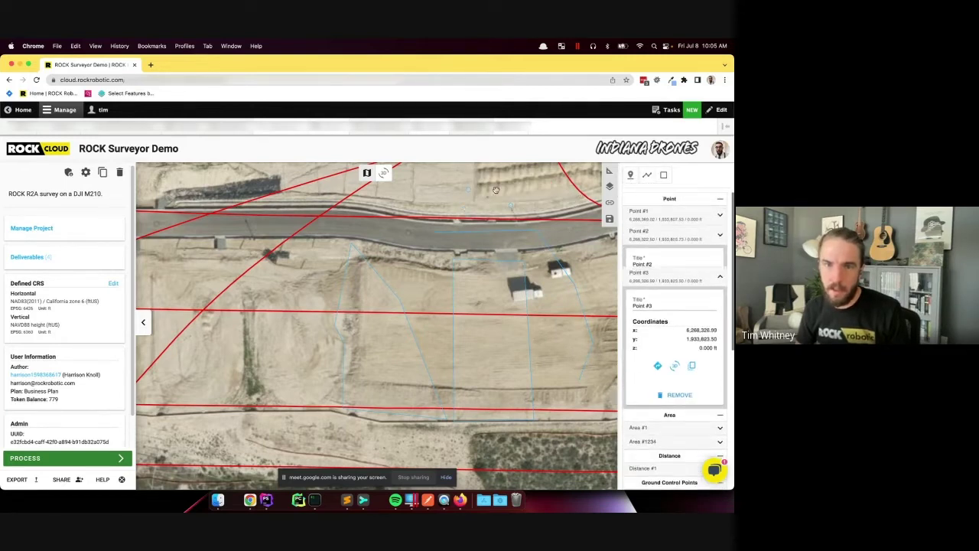
left_click_drag(420, 295, 284, 309)
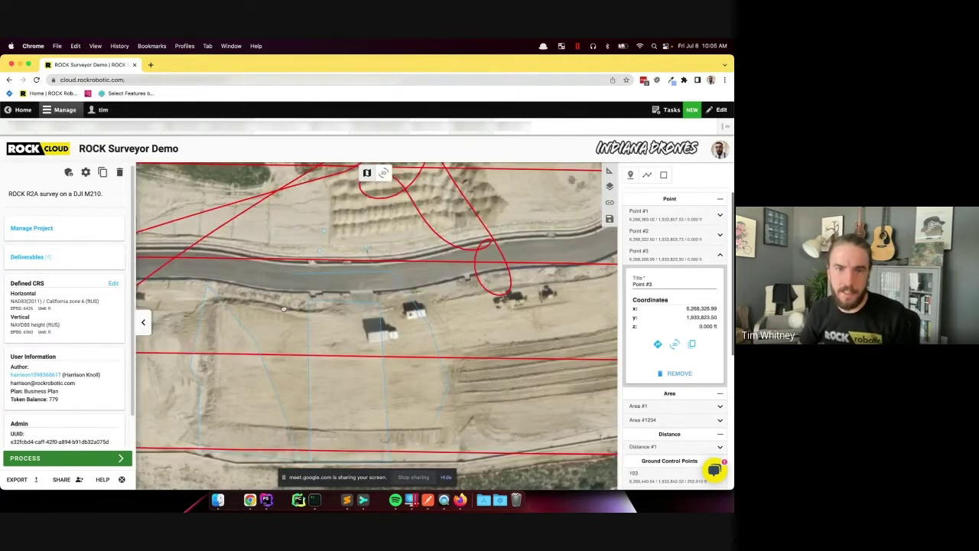
left_click_drag(329, 226, 338, 260)
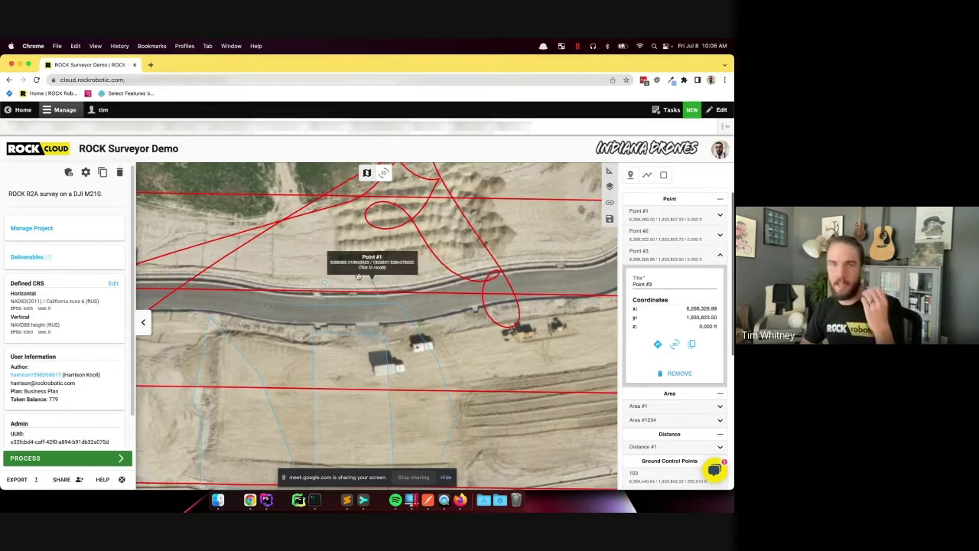
Step: Re-centre the map on the flight path and turn off the Trajectory layer
scroll(359, 276, "down", 2)
scroll(359, 276, "down", 3)
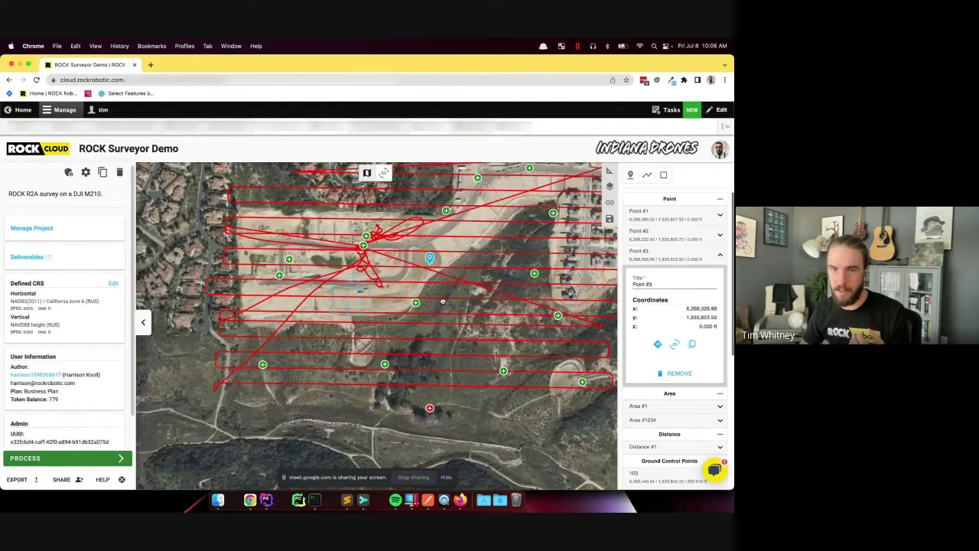
left_click_drag(443, 301, 422, 335)
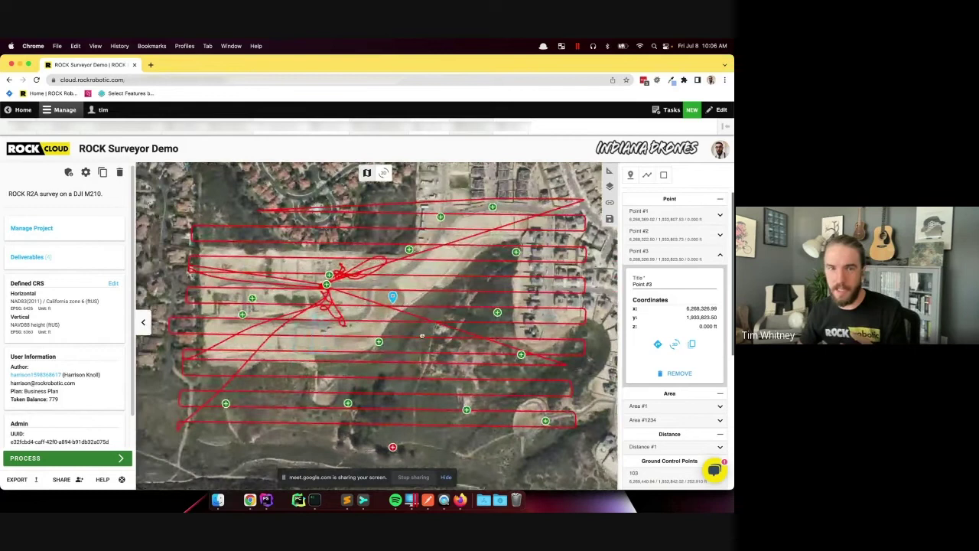
scroll(422, 335, "up", 4)
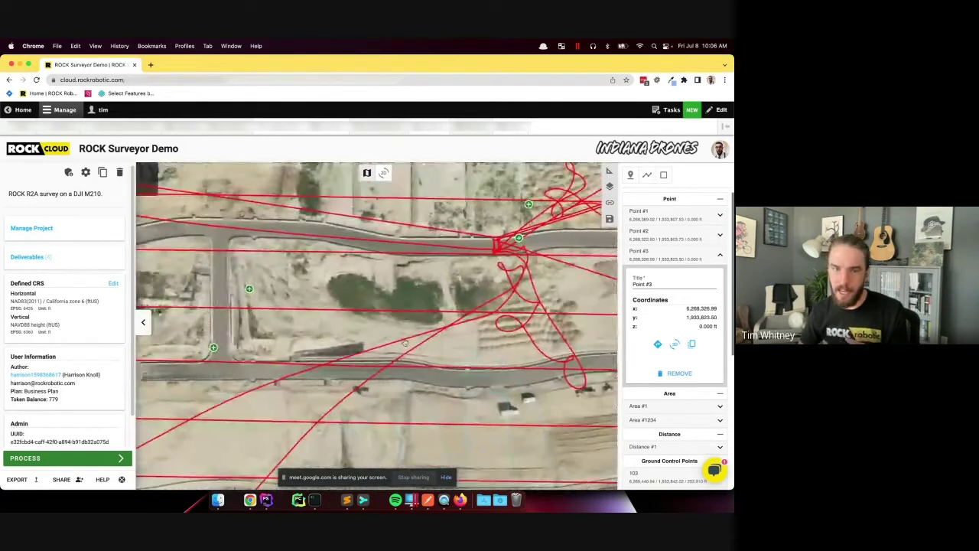
scroll(497, 243, "up", 2)
scroll(489, 244, "down", 2)
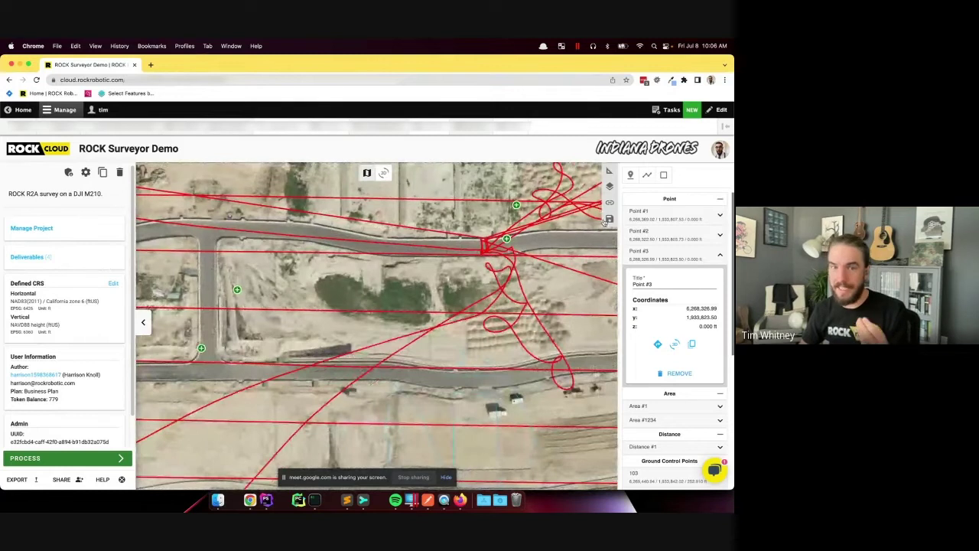
mouse_move(520, 202)
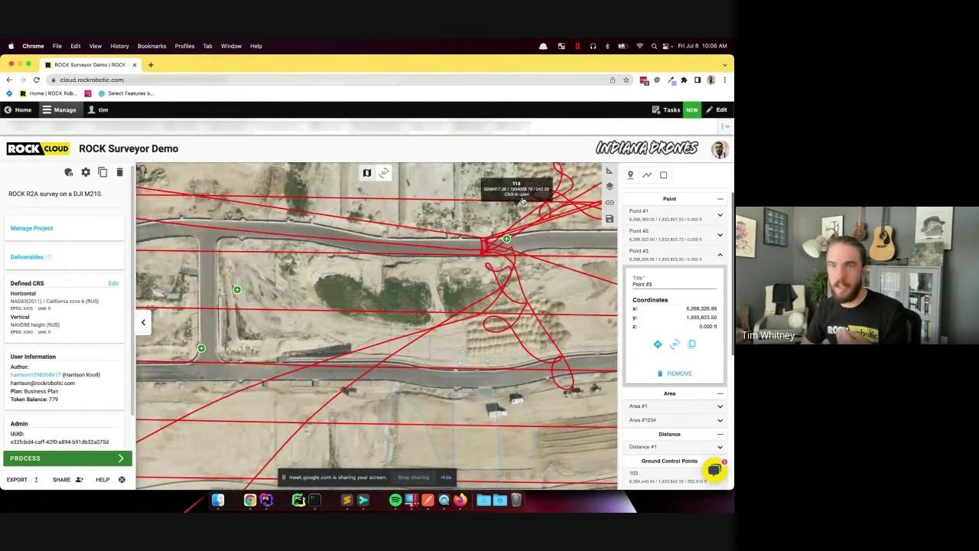
left_click(609, 186)
left_click(630, 225)
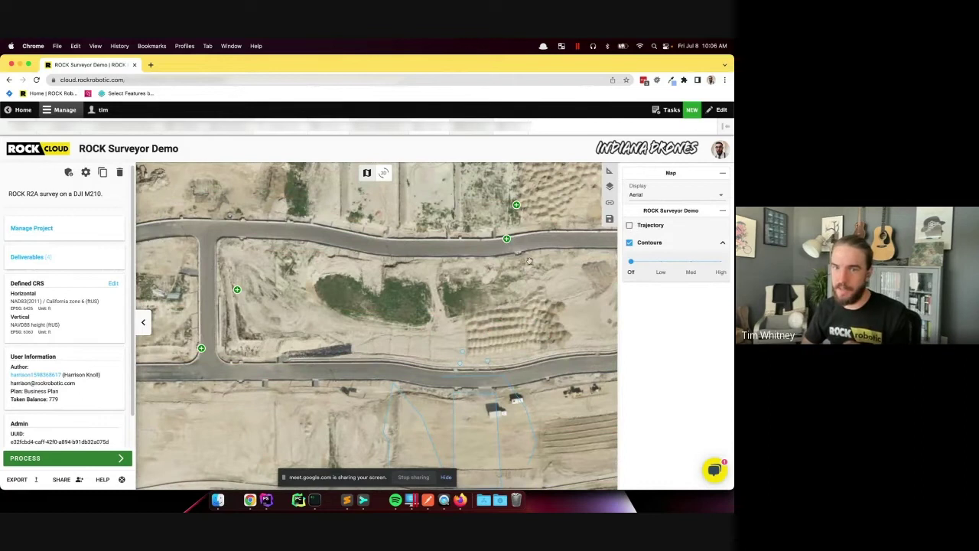
left_click_drag(537, 288, 507, 245)
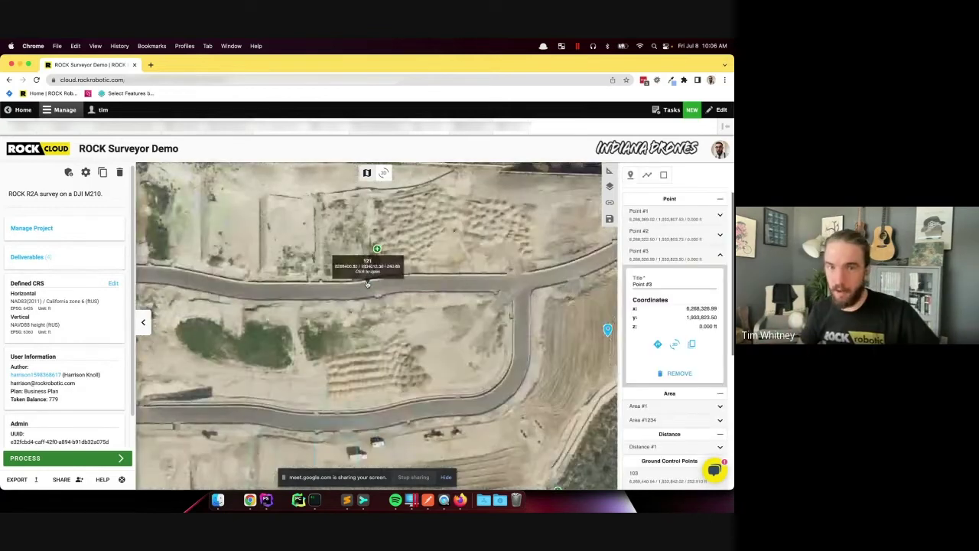
Step: Show GCP 121's coordinates, then expand point 114 (x 6,268,417.26, y 1,934,068.79, z 243.090 ft)
left_click(367, 283)
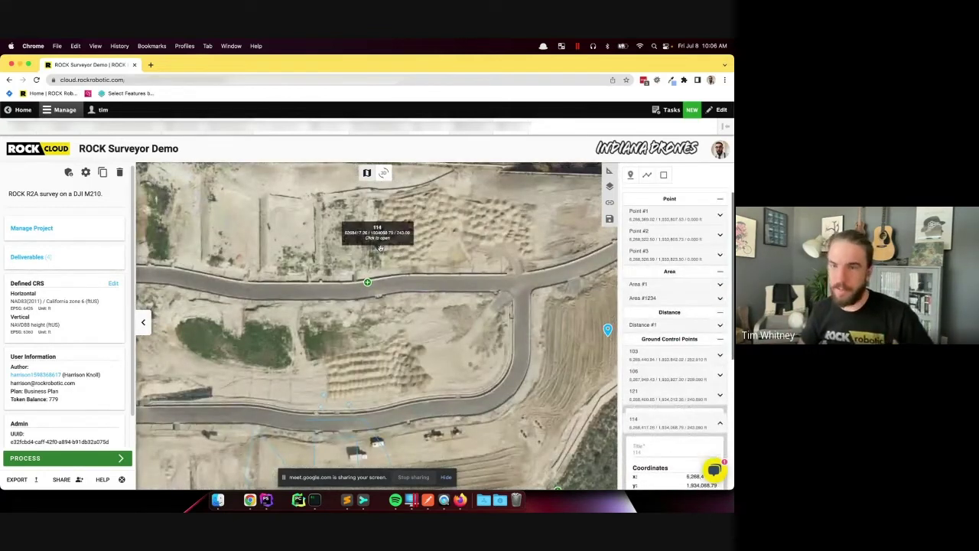
left_click(379, 246)
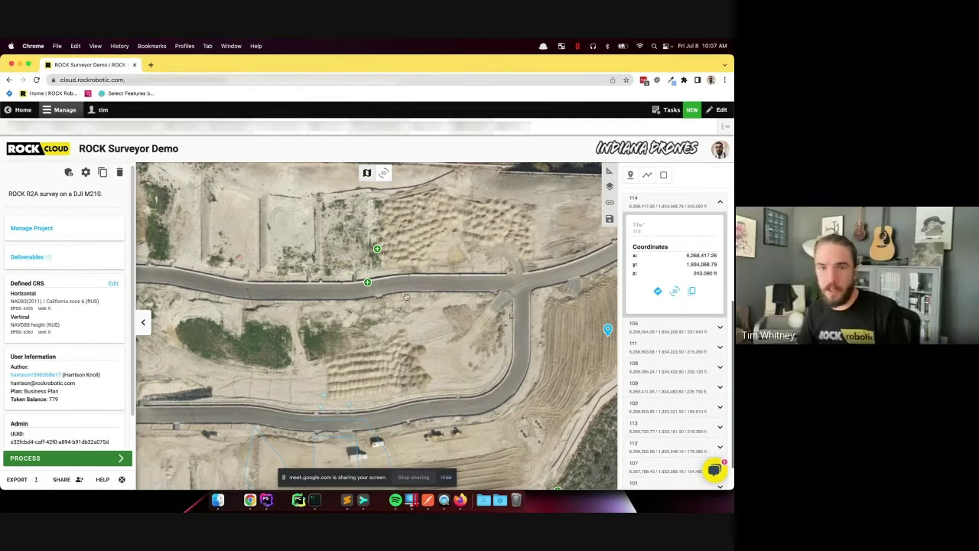
Step: Collapse the point 114 card and draw a small Area #2 measuring 2.610 ft perimeter
scroll(405, 298, "down", 5)
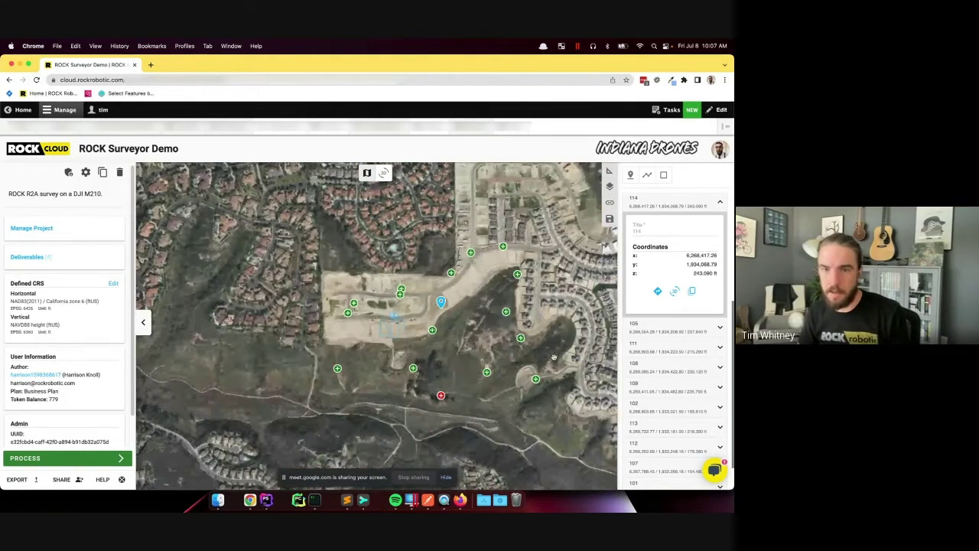
scroll(486, 316, "up", 2)
scroll(486, 316, "up", 3)
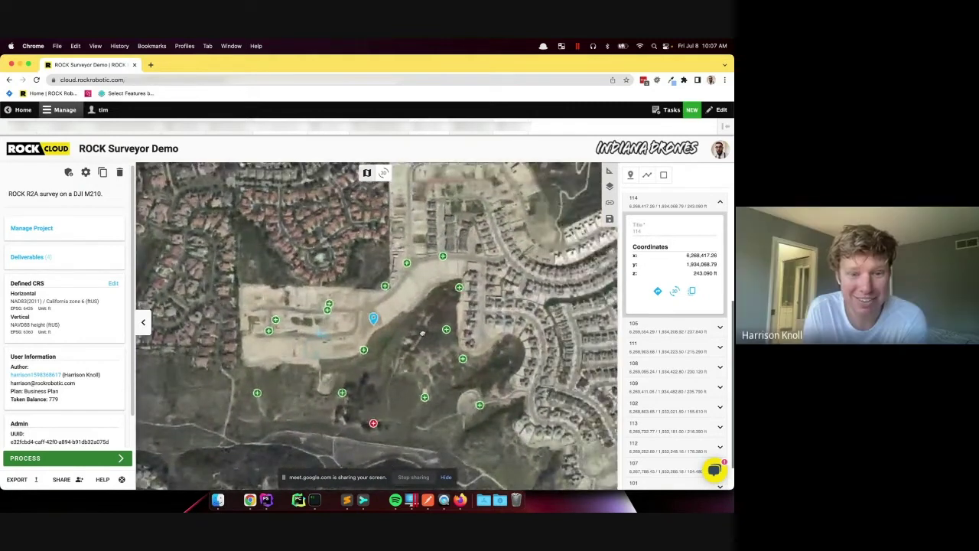
left_click(654, 207)
mouse_move(508, 310)
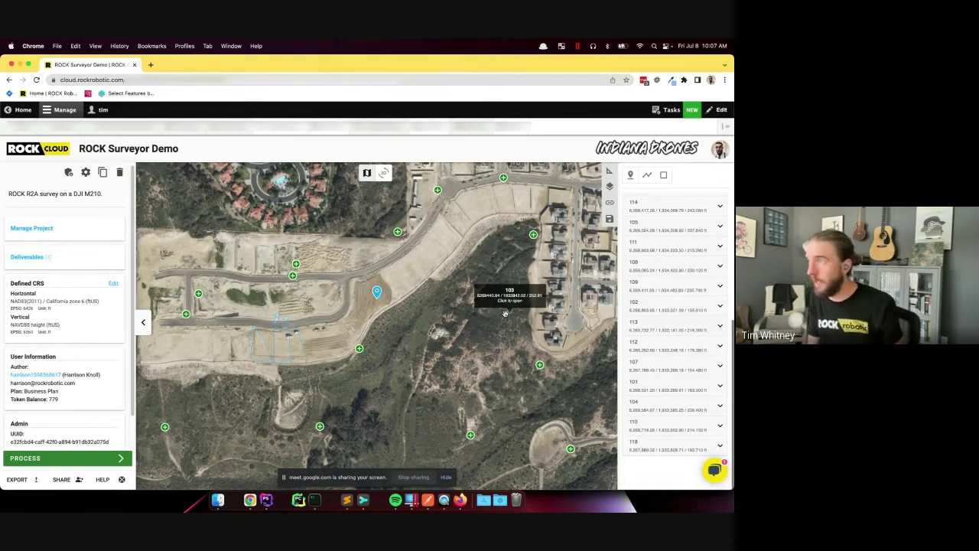
left_click(505, 314)
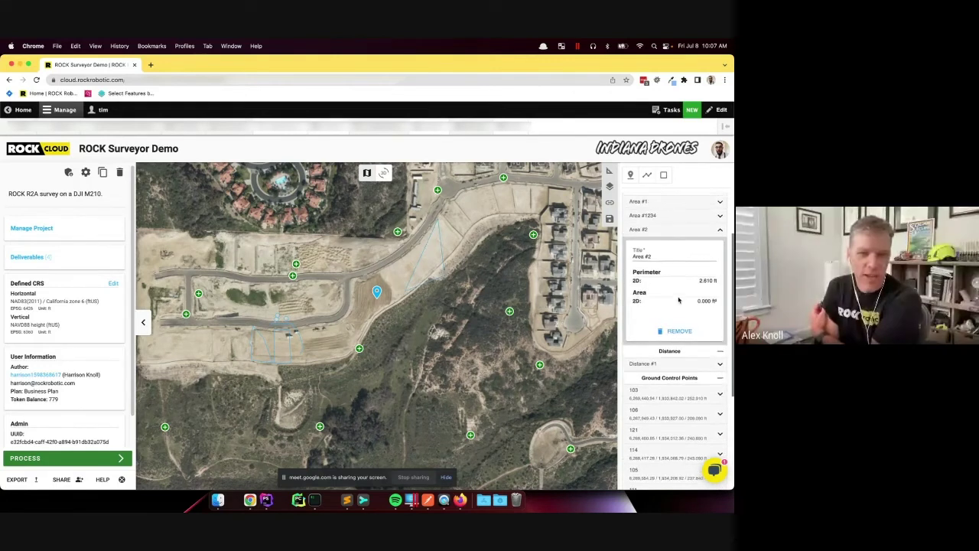
scroll(679, 299, "up", 2)
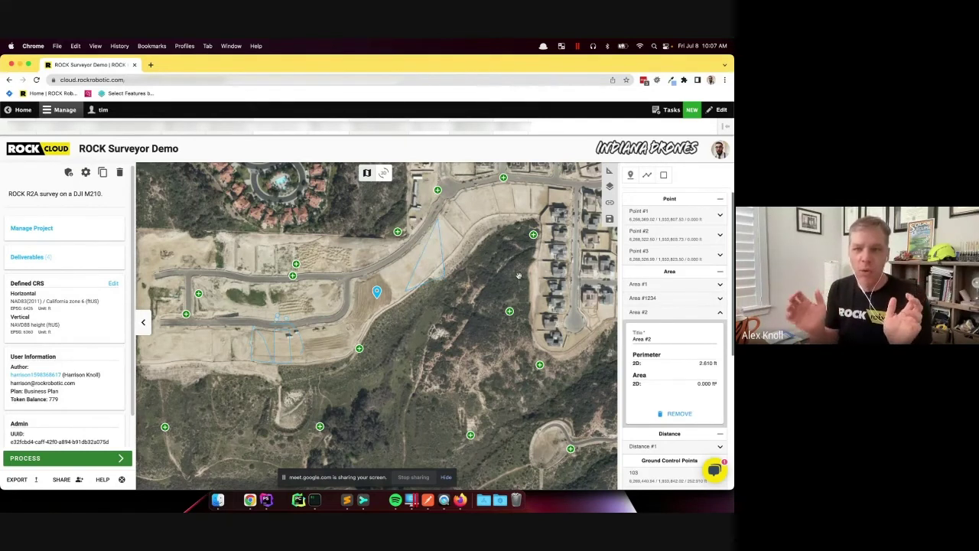
left_click(384, 173)
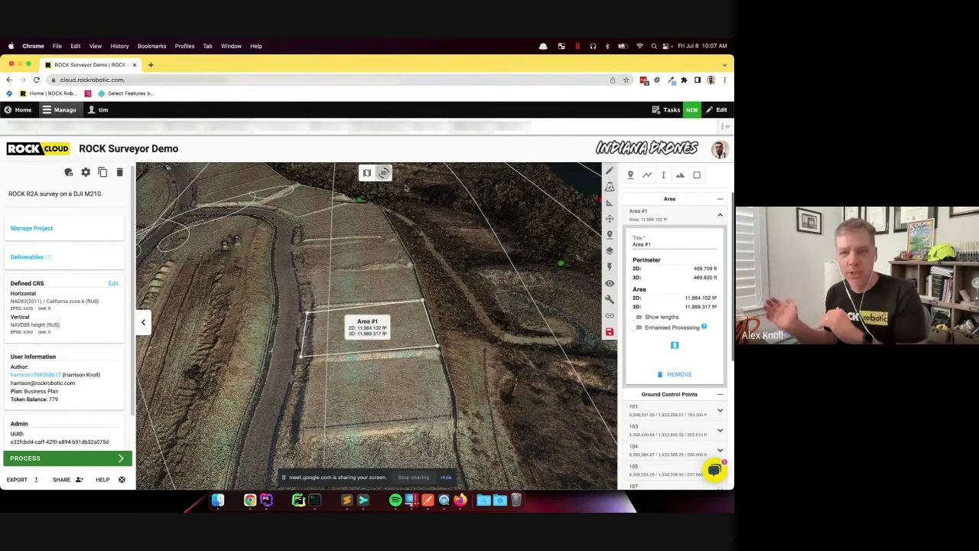